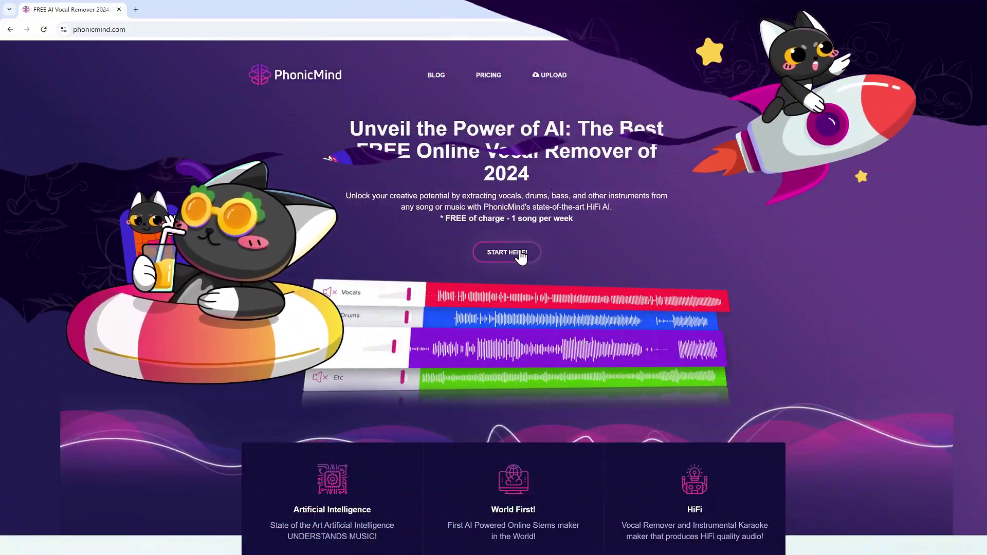
Upload the How Long Will I Love You MP3, leave only Drums unmuted, and skip ahead to about 0:59.
{"action": "left_click", "coordinate": [519, 252]}
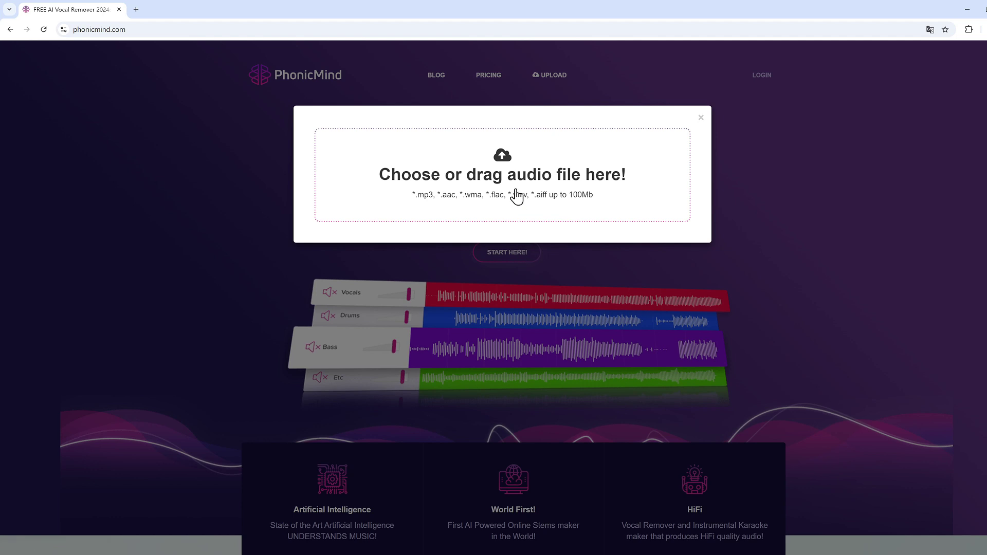
{"action": "left_click", "coordinate": [516, 195]}
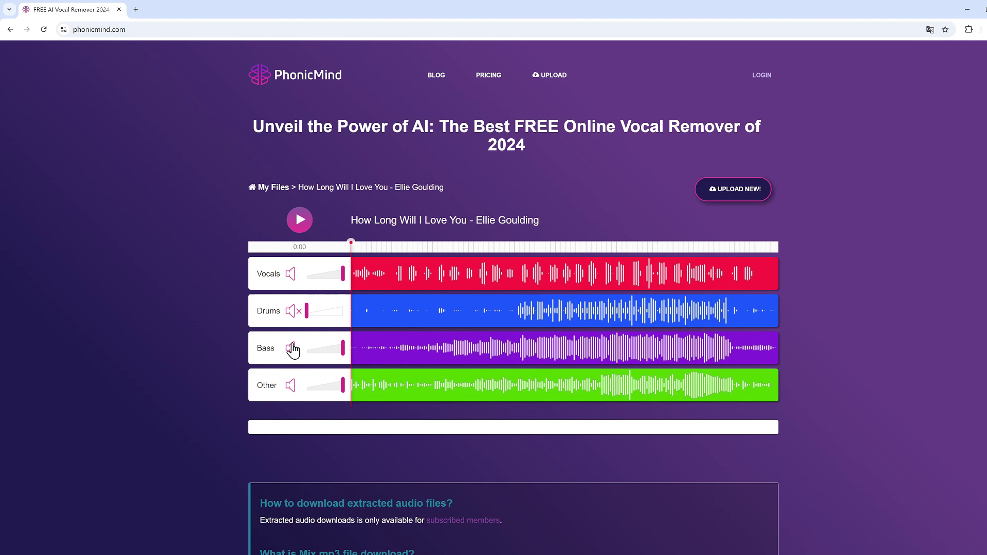
{"action": "left_click", "coordinate": [291, 348]}
{"action": "left_click", "coordinate": [290, 386]}
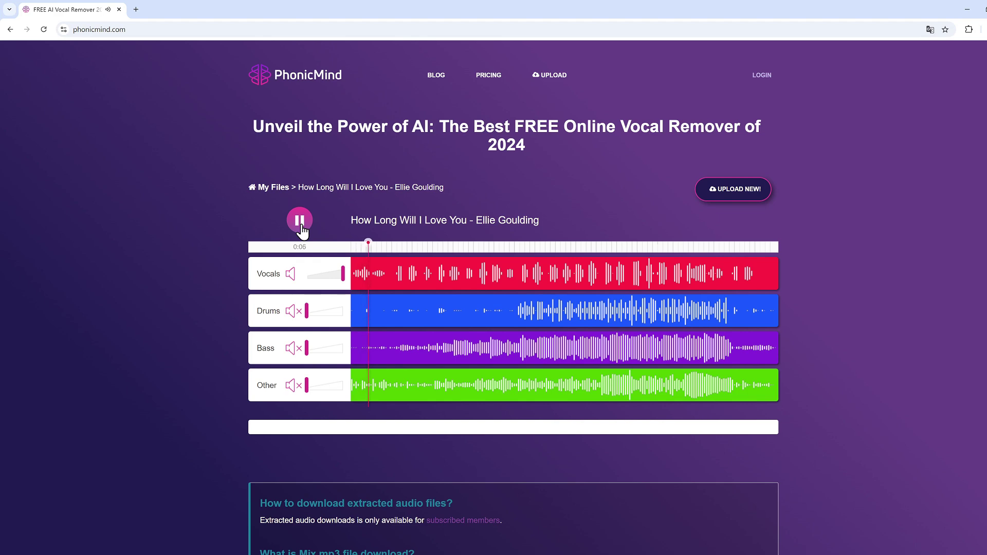
{"action": "left_click", "coordinate": [299, 315]}
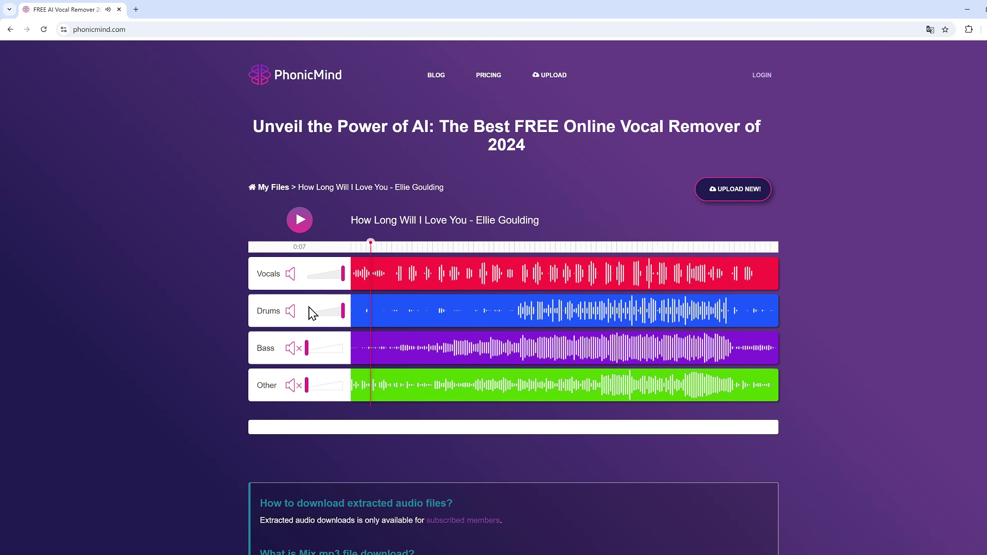
{"action": "left_click", "coordinate": [291, 275]}
{"action": "left_click_drag", "start_coordinate": [370, 243], "coordinate": [522, 267]}
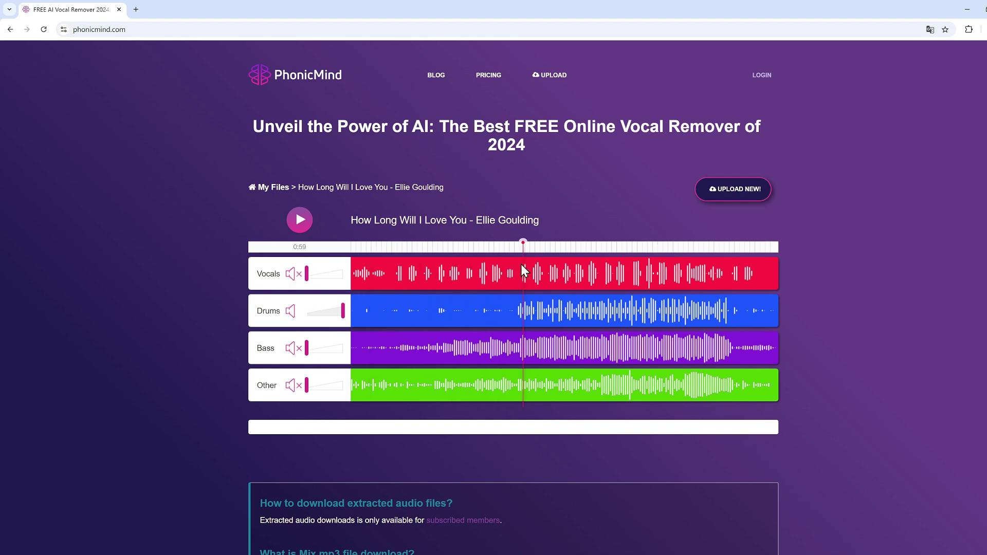
Mute Drums and play the Bass stem on its own.
{"action": "left_click", "coordinate": [291, 312]}
{"action": "left_click", "coordinate": [291, 348]}
{"action": "left_click", "coordinate": [300, 220]}
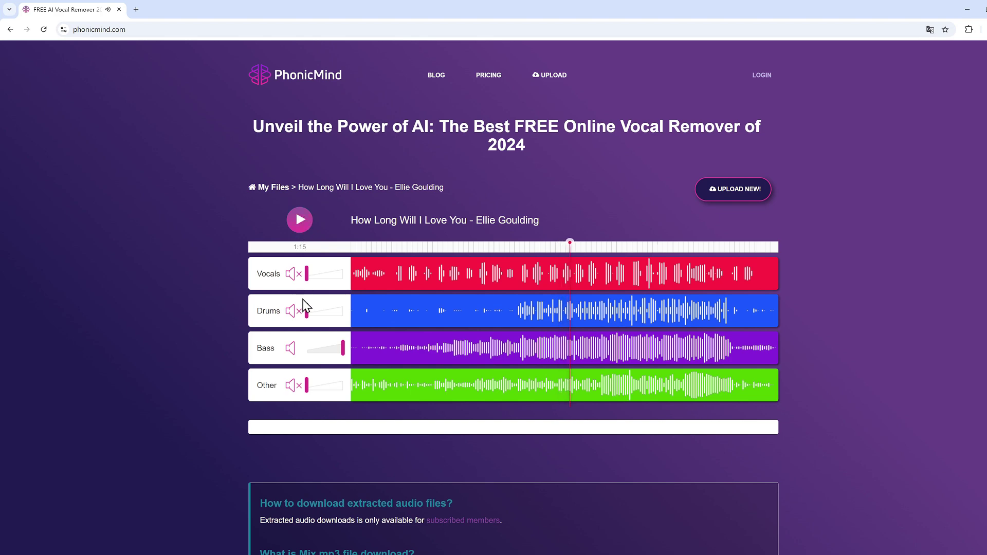
Switch to the Other stem only, pause, and highlight the subscription-required download note.
{"action": "left_click", "coordinate": [292, 349]}
{"action": "left_click", "coordinate": [291, 387]}
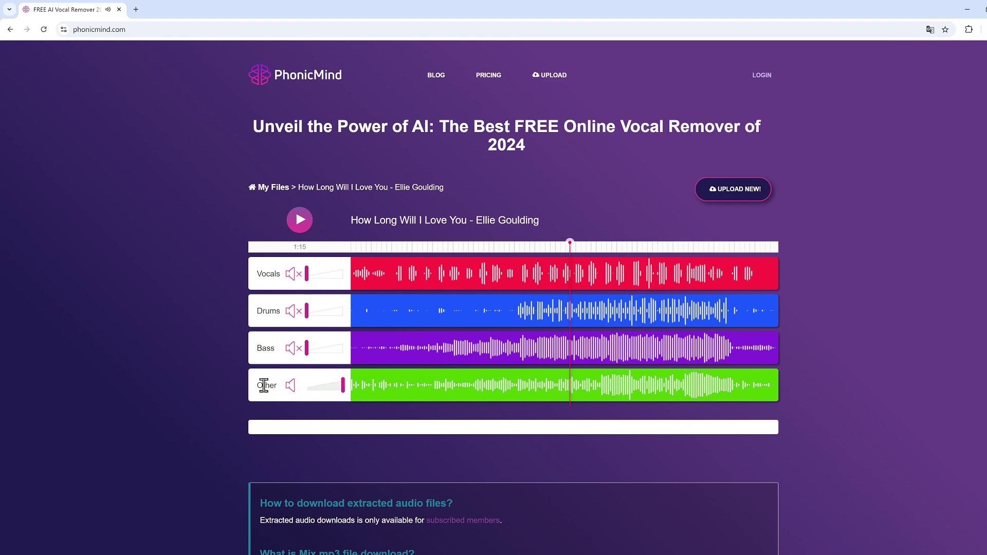
{"action": "left_click", "coordinate": [299, 221]}
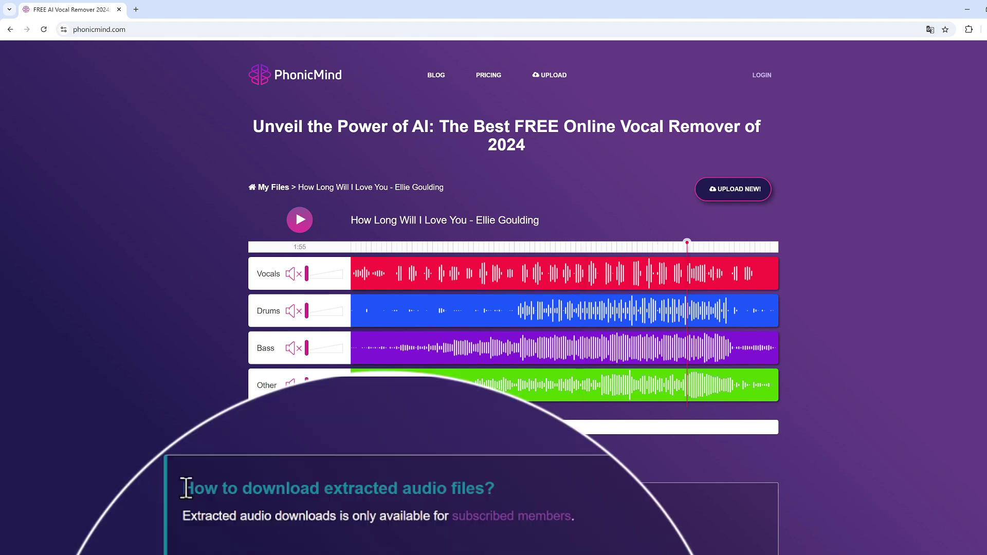
{"action": "left_click_drag", "start_coordinate": [261, 503], "coordinate": [414, 503]}
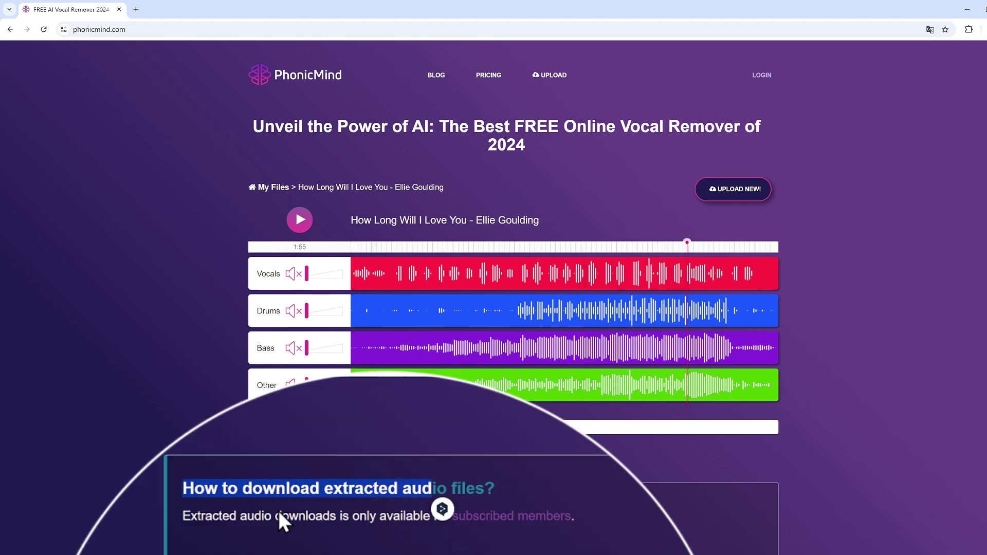
{"action": "left_click_drag", "start_coordinate": [275, 516], "coordinate": [446, 514]}
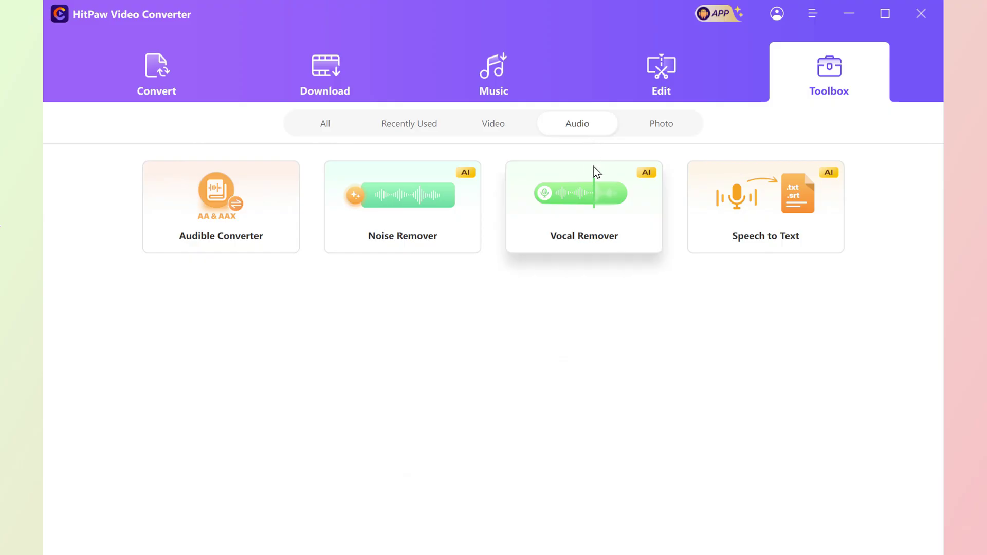
Load the song into Vocal Remover for Music/Vocal separation and play the Original waveform.
{"action": "left_click", "coordinate": [600, 196]}
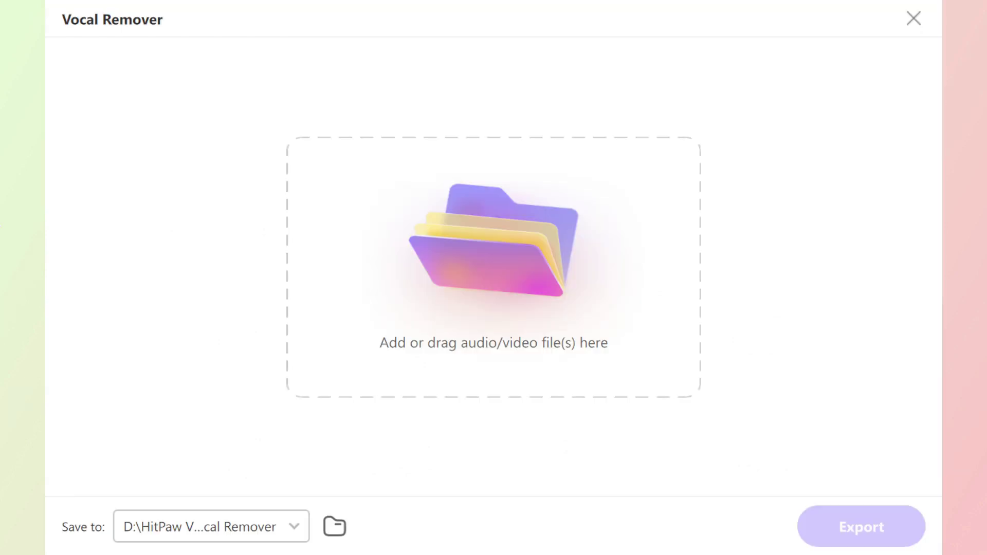
{"action": "left_click", "coordinate": [650, 324]}
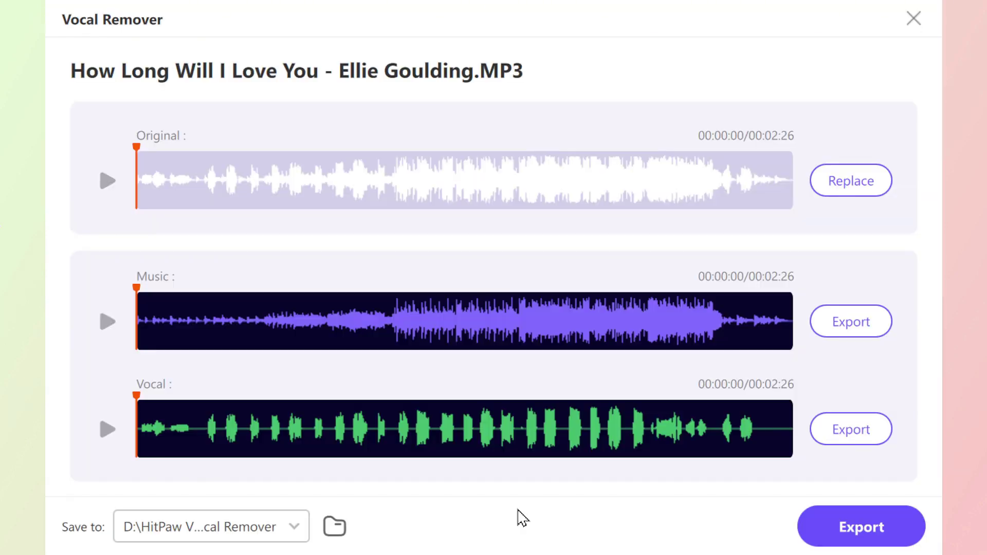
{"action": "left_click", "coordinate": [111, 183]}
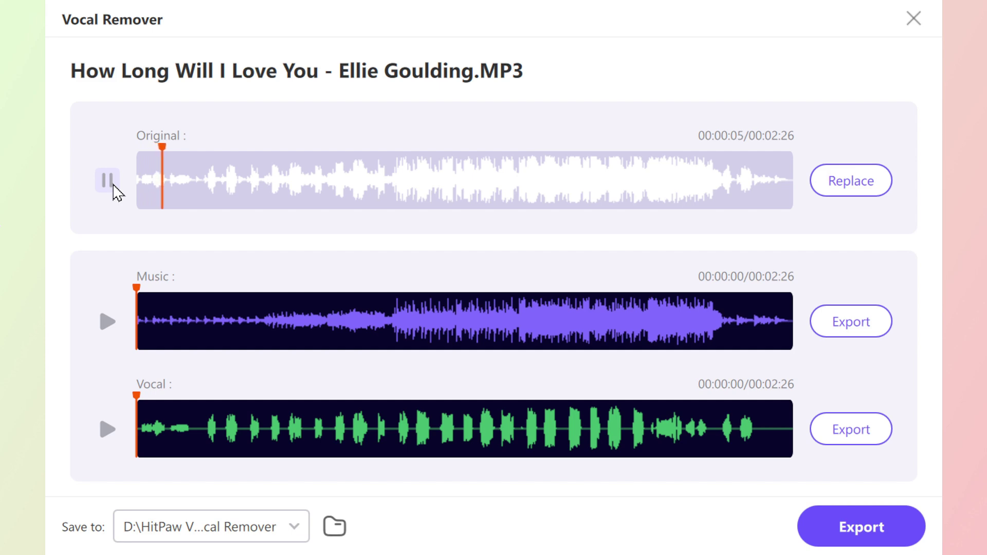
Stop the original, then play and stop the Vocal track, then the Music track.
{"action": "left_click", "coordinate": [112, 185]}
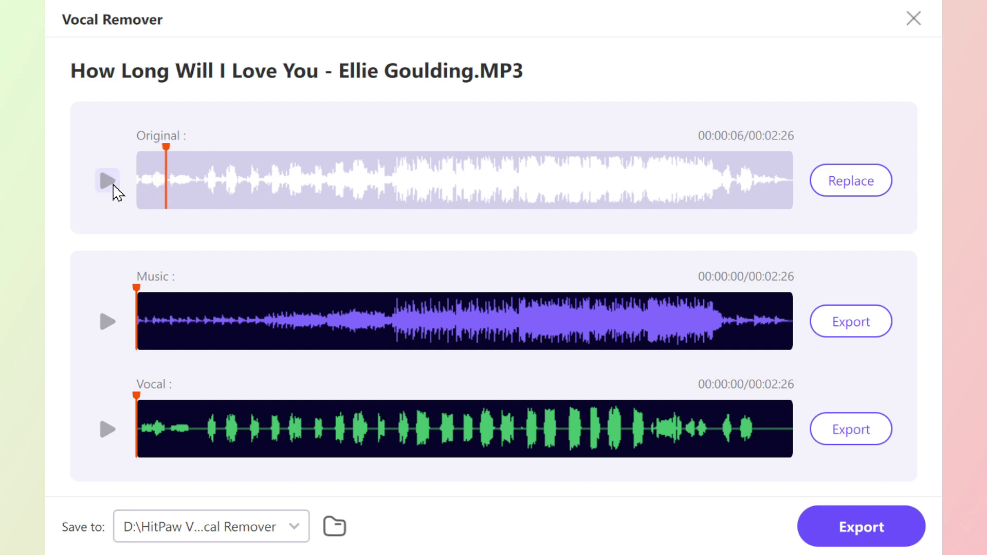
{"action": "left_click", "coordinate": [106, 430]}
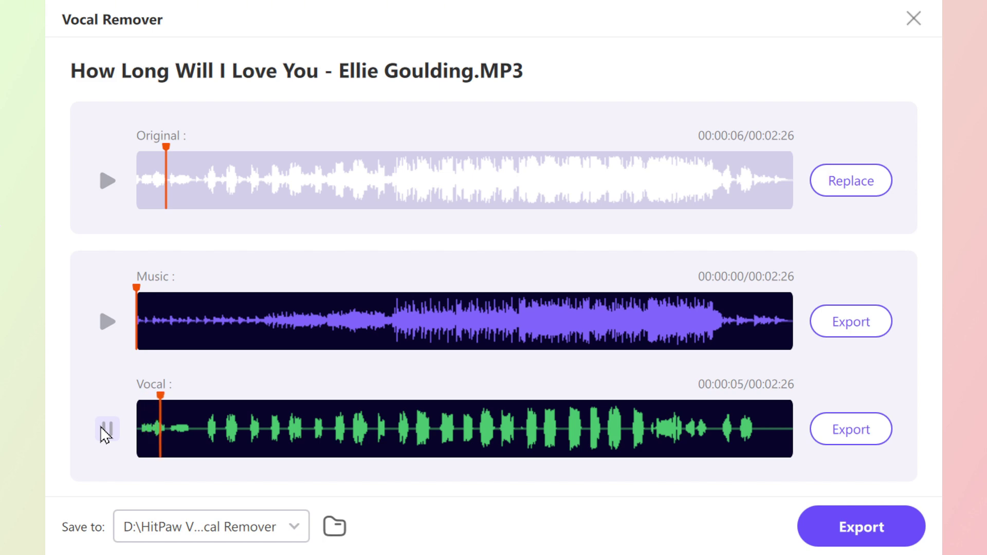
{"action": "left_click", "coordinate": [107, 430]}
{"action": "left_click", "coordinate": [106, 323]}
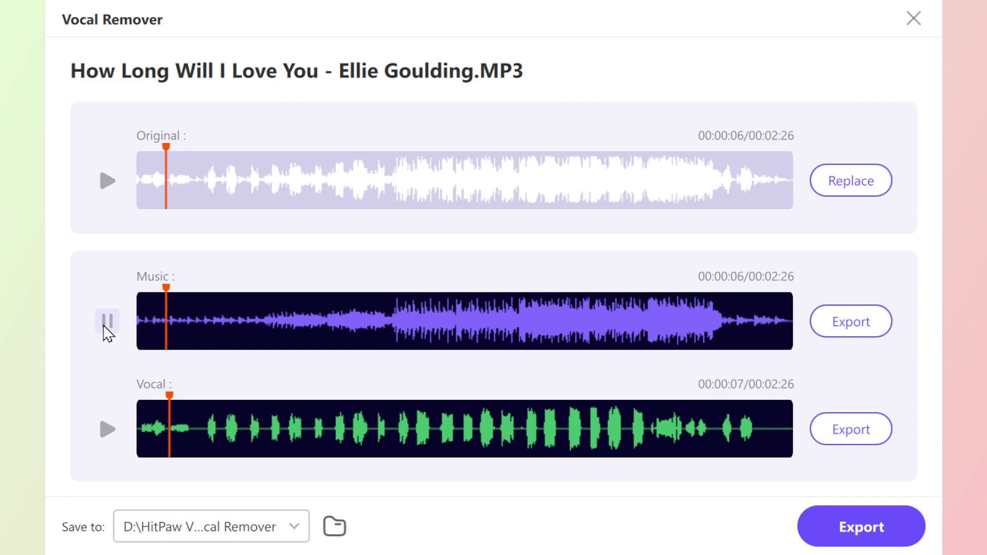
{"action": "left_click", "coordinate": [107, 321]}
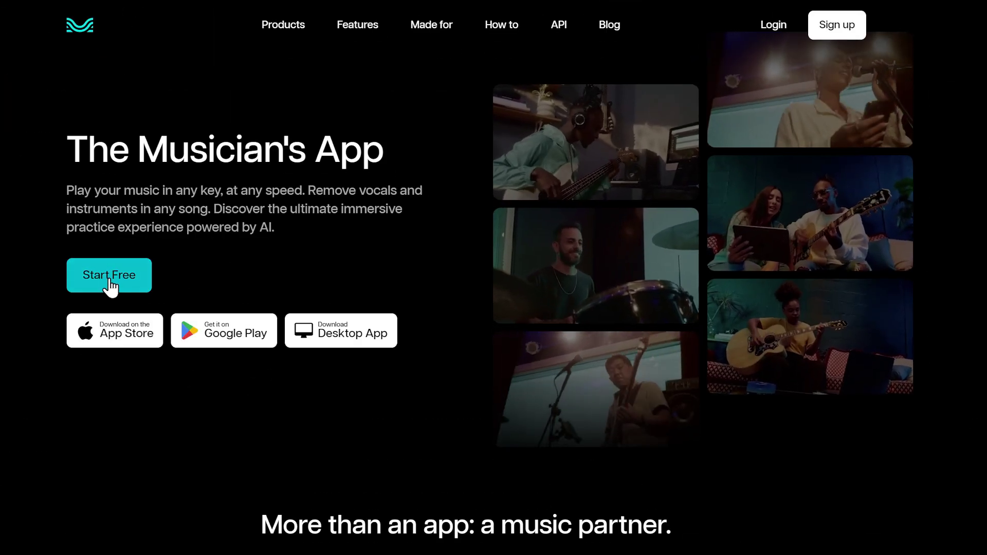
Upload the song MP3 to Moises and submit it with the Vocals, Instrumental separation.
{"action": "left_click", "coordinate": [110, 285]}
{"action": "left_click", "coordinate": [586, 160]}
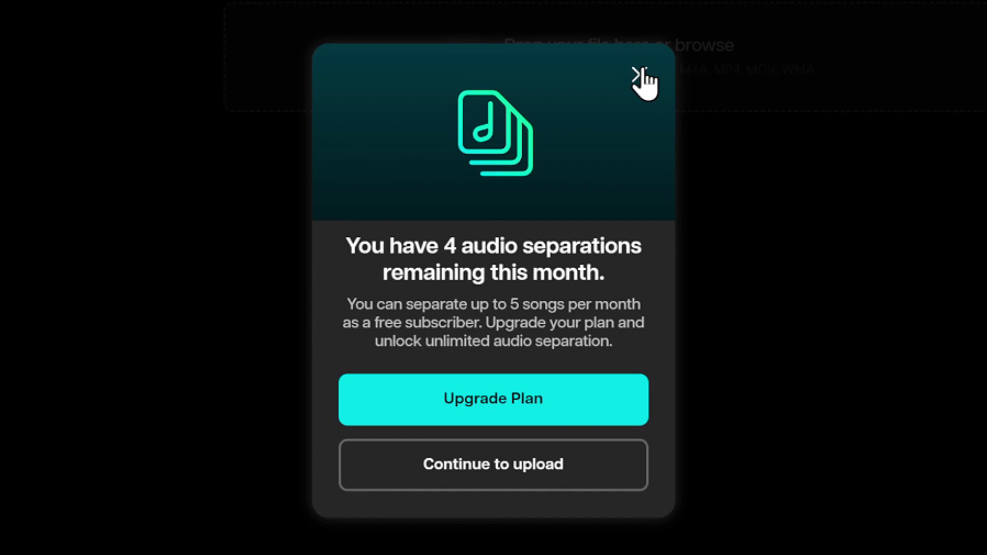
{"action": "left_click", "coordinate": [637, 76]}
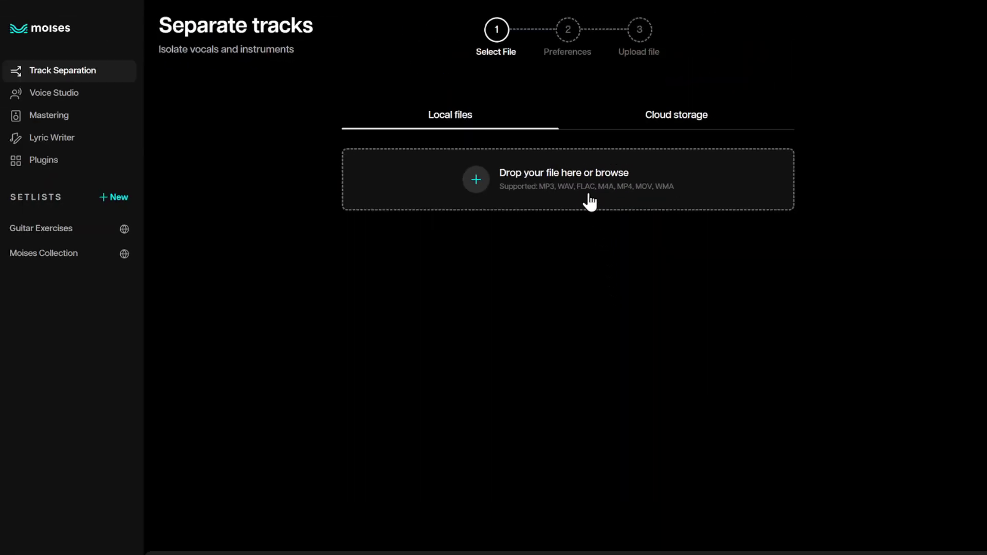
{"action": "left_click", "coordinate": [730, 330]}
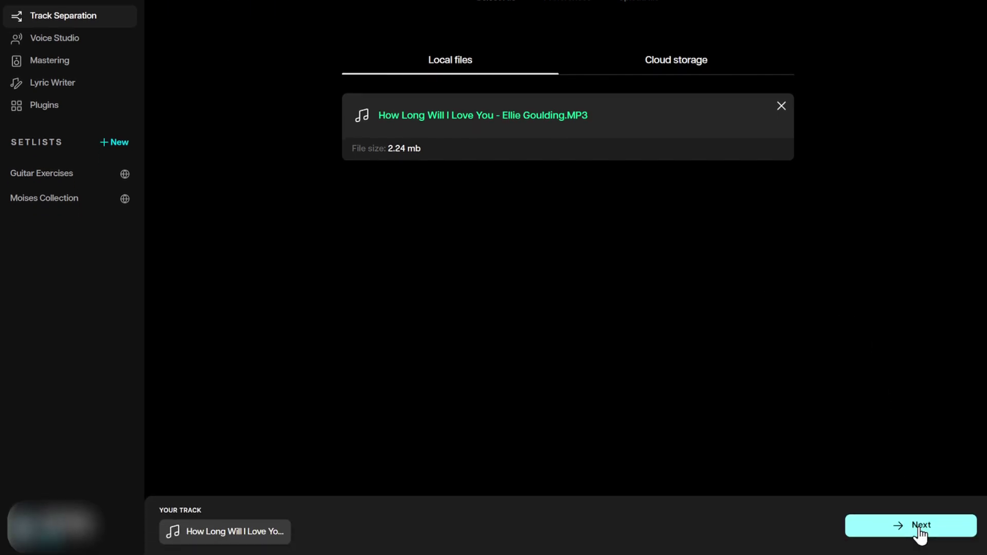
{"action": "left_click", "coordinate": [920, 526]}
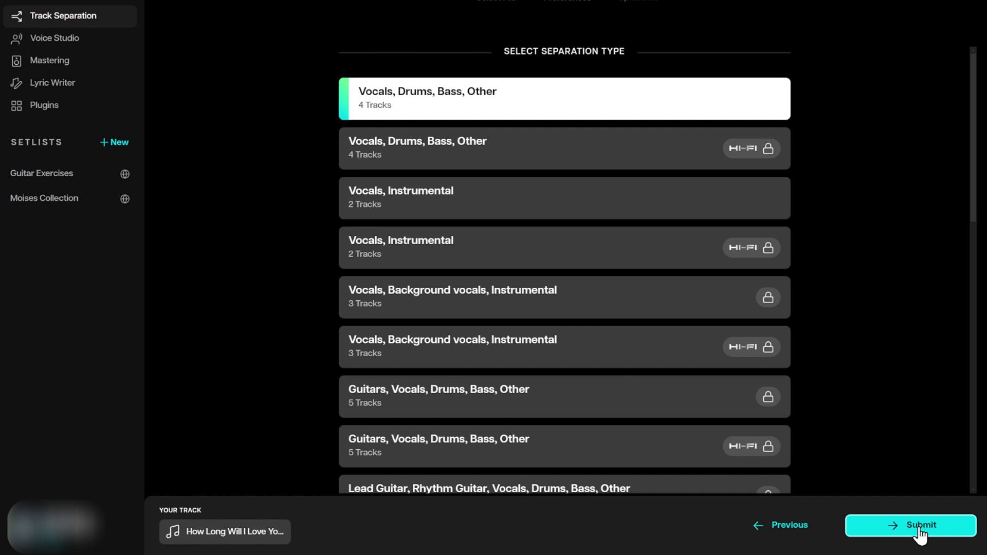
{"action": "left_click", "coordinate": [759, 197]}
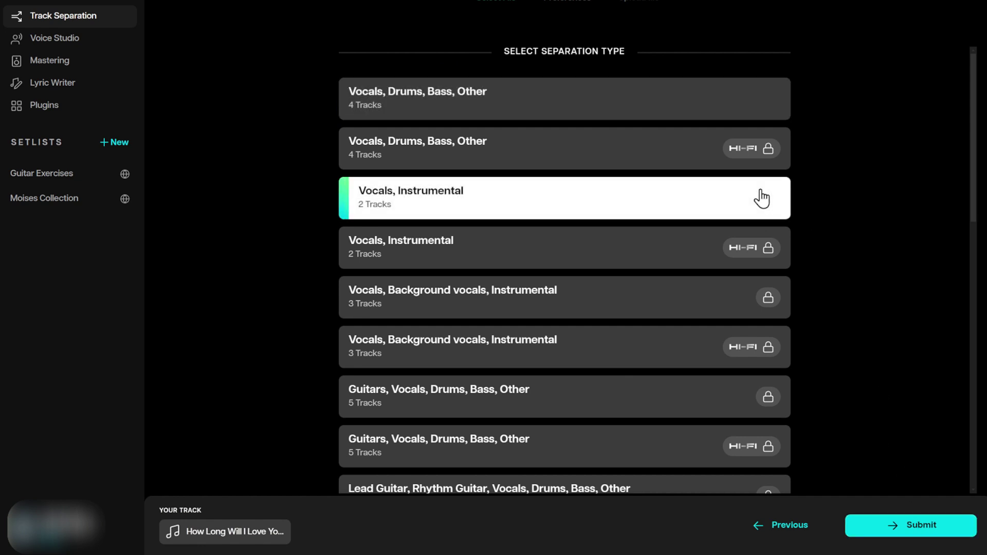
{"action": "left_click", "coordinate": [931, 528]}
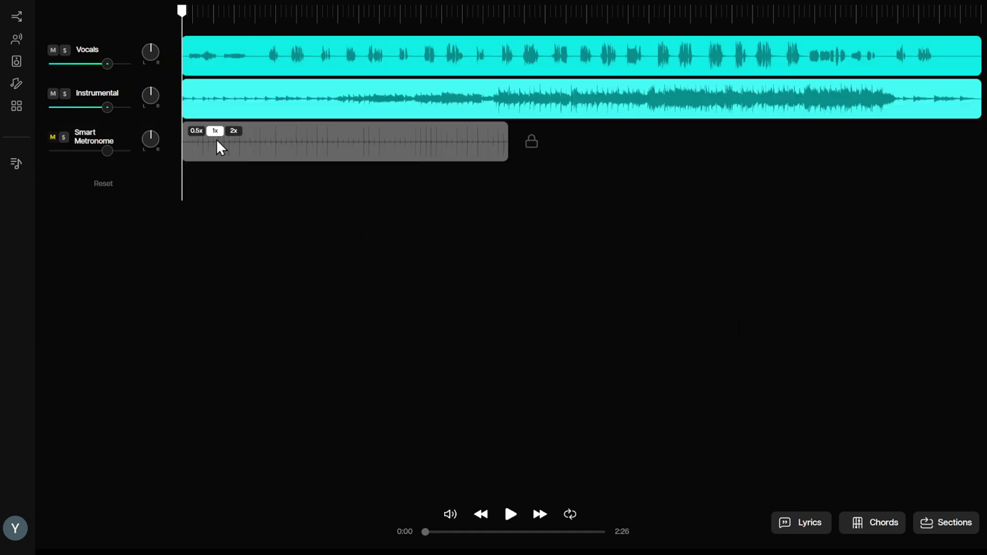
Solo the Vocals track and play the isolated vocals, then pause.
{"action": "left_click", "coordinate": [65, 50]}
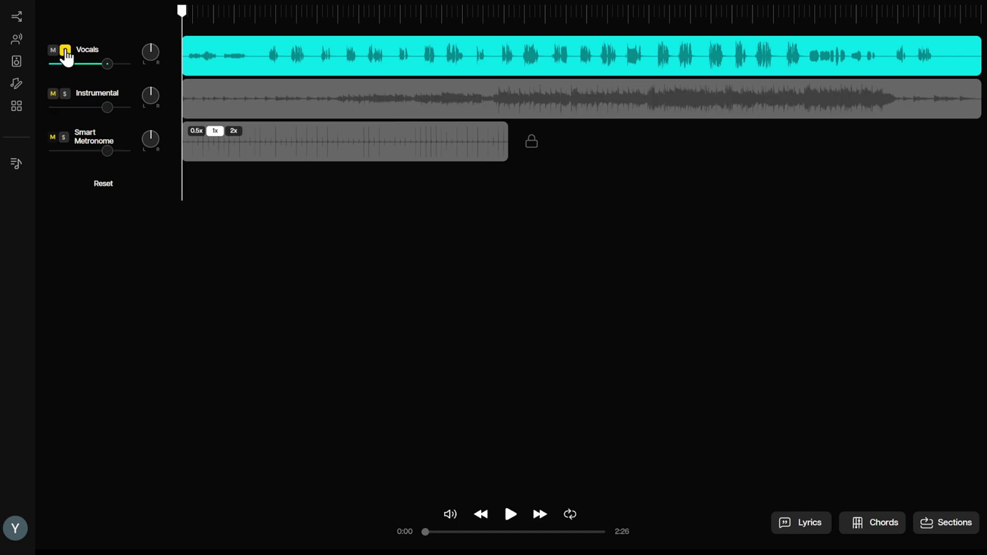
{"action": "left_click", "coordinate": [516, 520]}
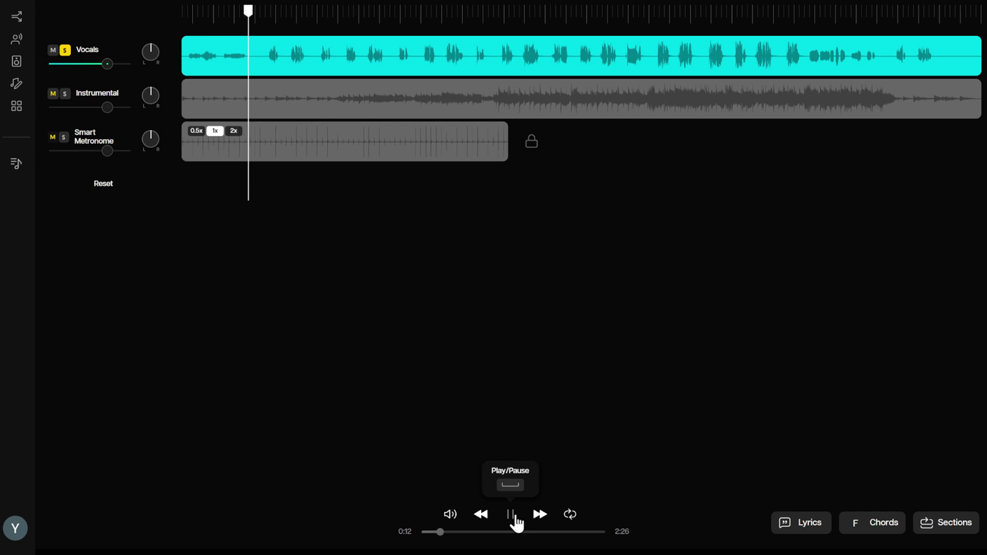
{"action": "left_click", "coordinate": [513, 520]}
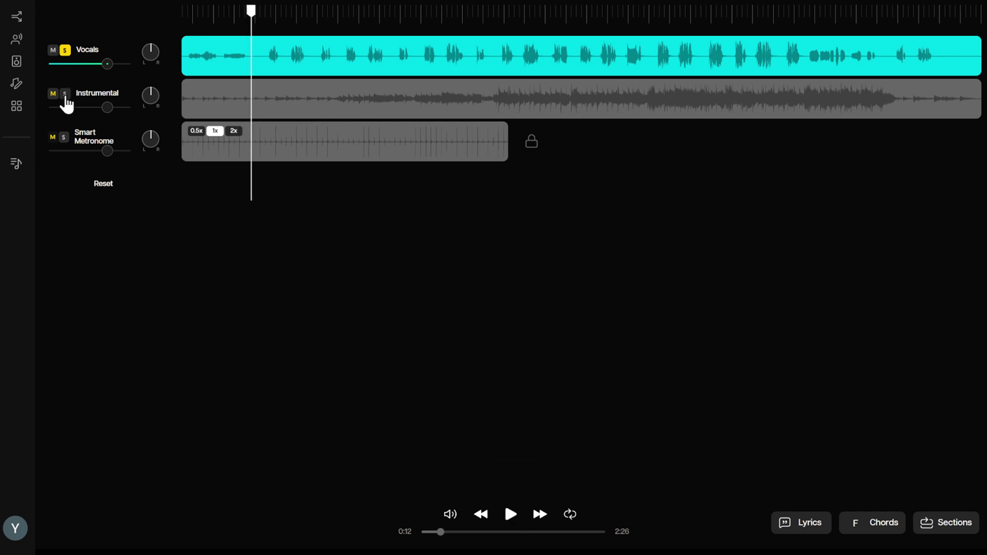
Solo Instrumental from about 0:30, then unsolo it so both stems play together.
{"action": "left_click", "coordinate": [65, 93]}
{"action": "left_click", "coordinate": [65, 51]}
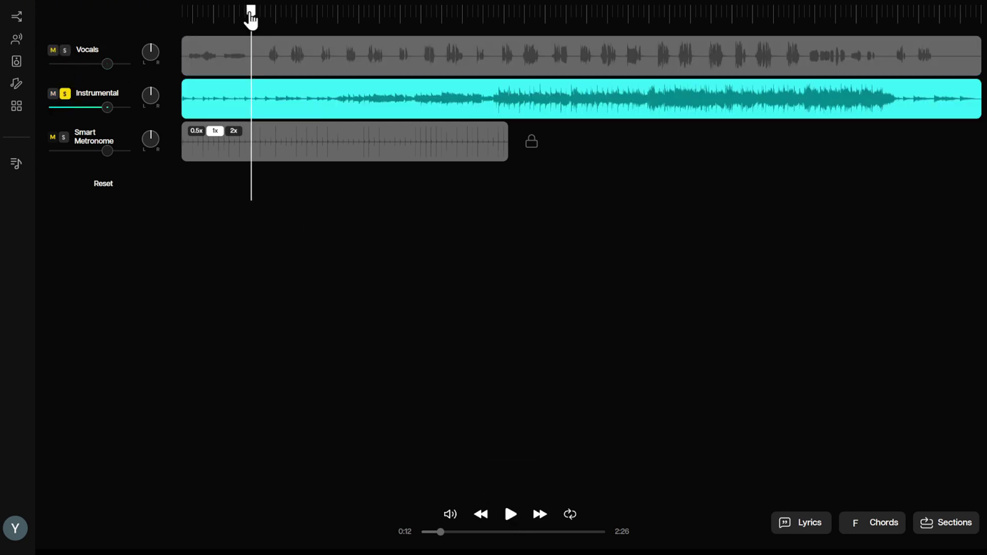
{"action": "left_click_drag", "start_coordinate": [251, 18], "coordinate": [345, 26]}
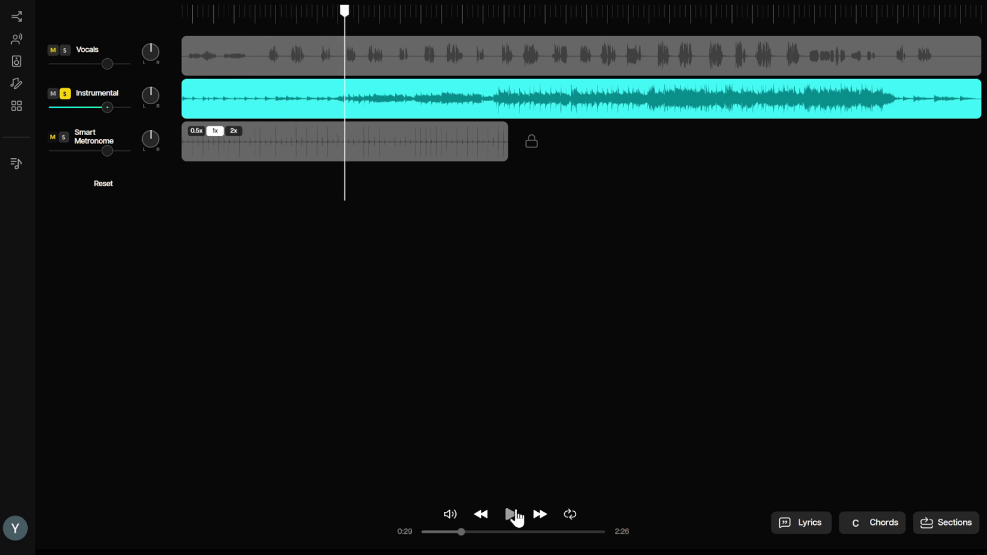
{"action": "left_click", "coordinate": [516, 517]}
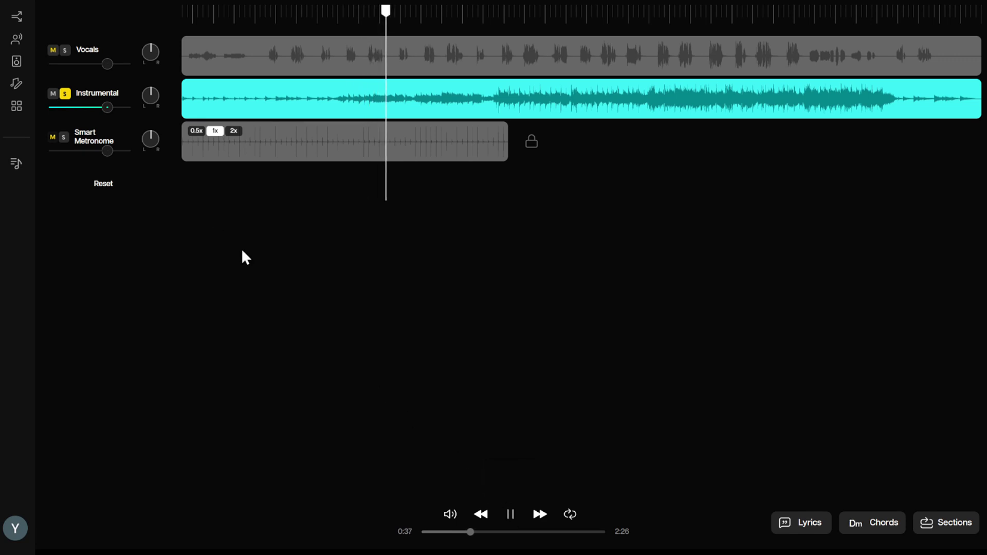
{"action": "left_click", "coordinate": [65, 94]}
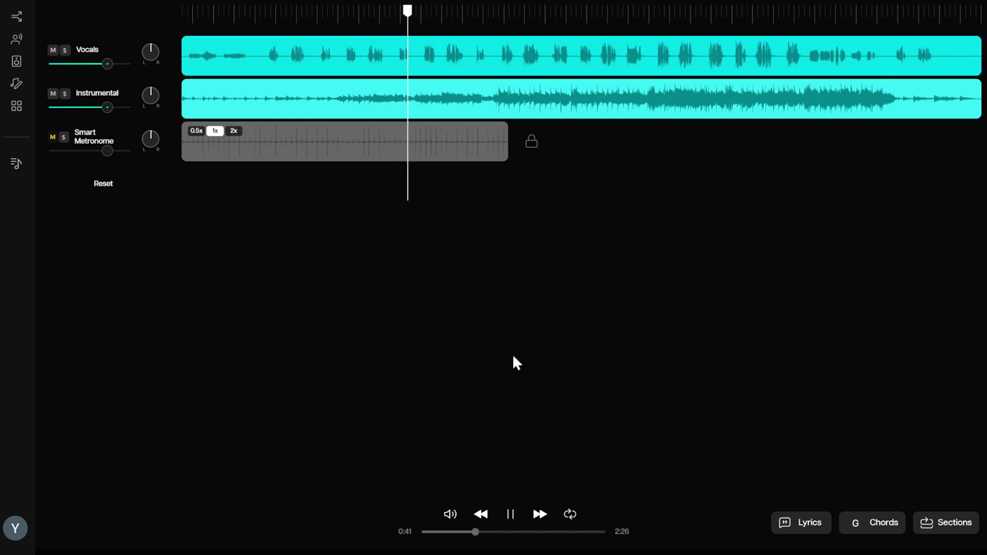
Open the Export menu with MP3/M4A/WAV formats and track download options.
{"action": "left_click", "coordinate": [909, 4]}
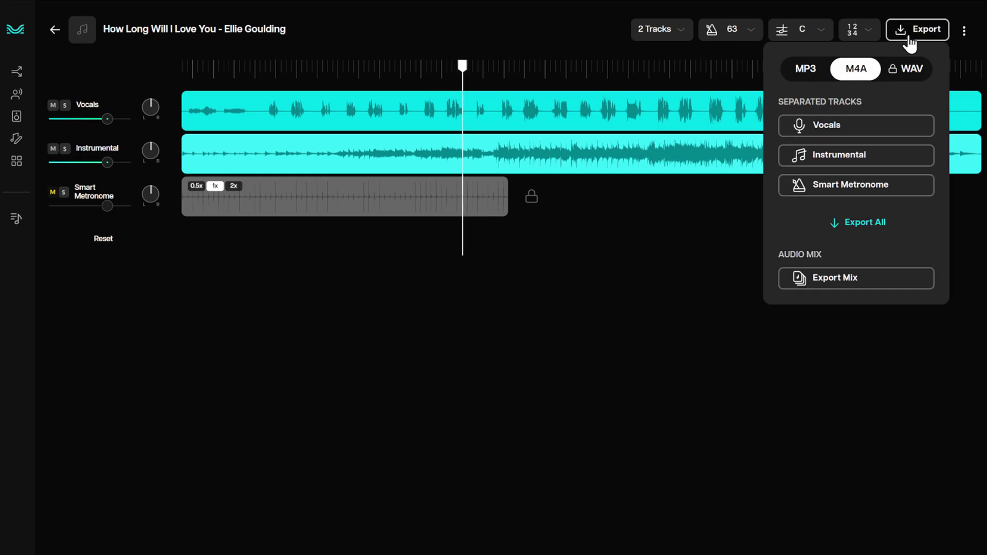